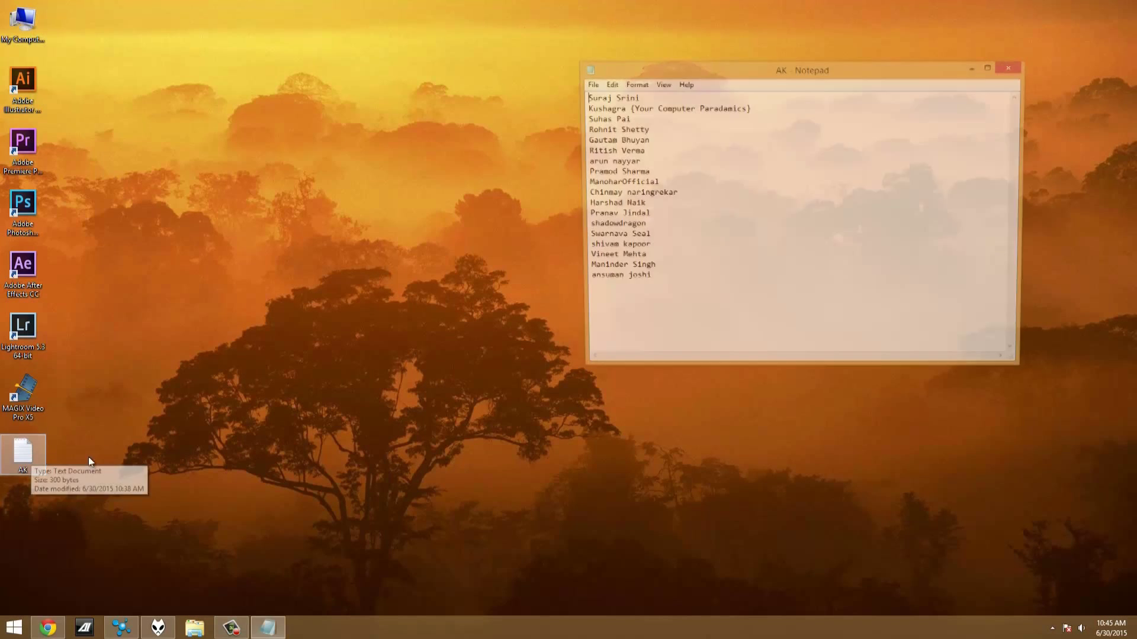
Paste the 18 giveaway names from Notepad into the List Randomizer and randomize them
{"action": "left_click_drag", "start_coordinate": [654, 279], "coordinate": [561, 76]}
{"action": "key", "text": "ctrl+c"}
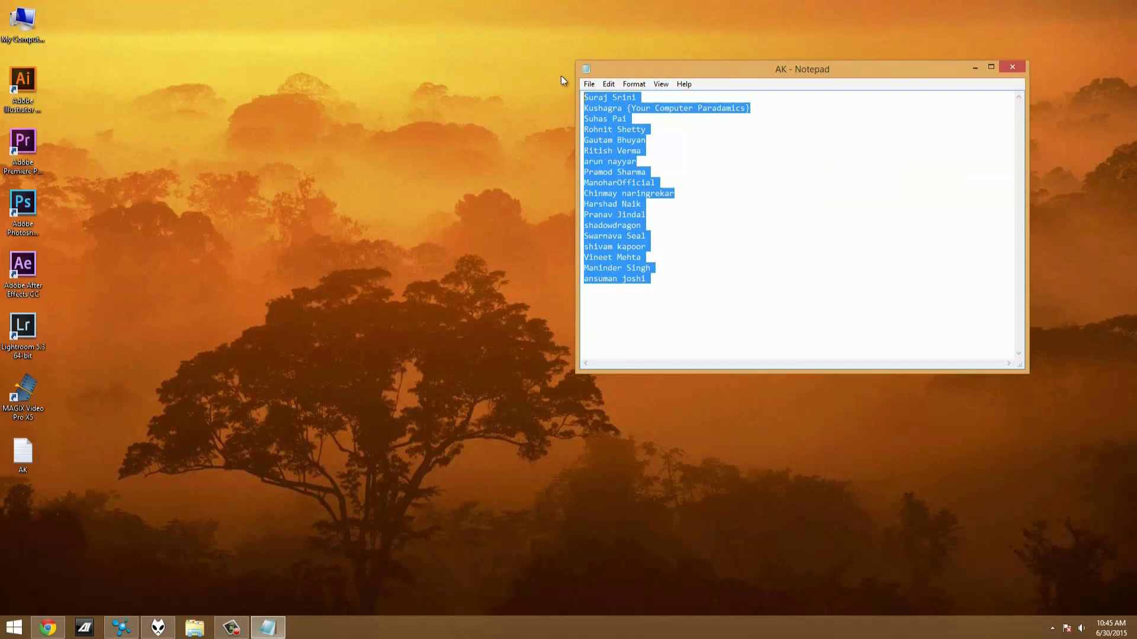
{"action": "left_click", "coordinate": [49, 628]}
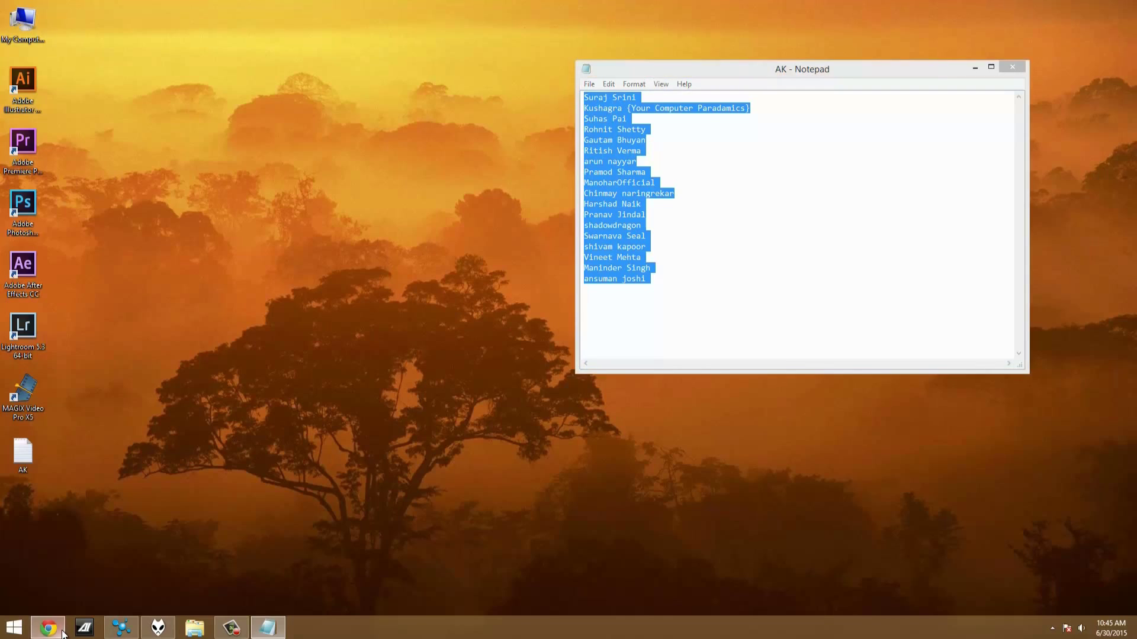
{"action": "left_click", "coordinate": [395, 310]}
{"action": "key", "text": "ctrl+v"}
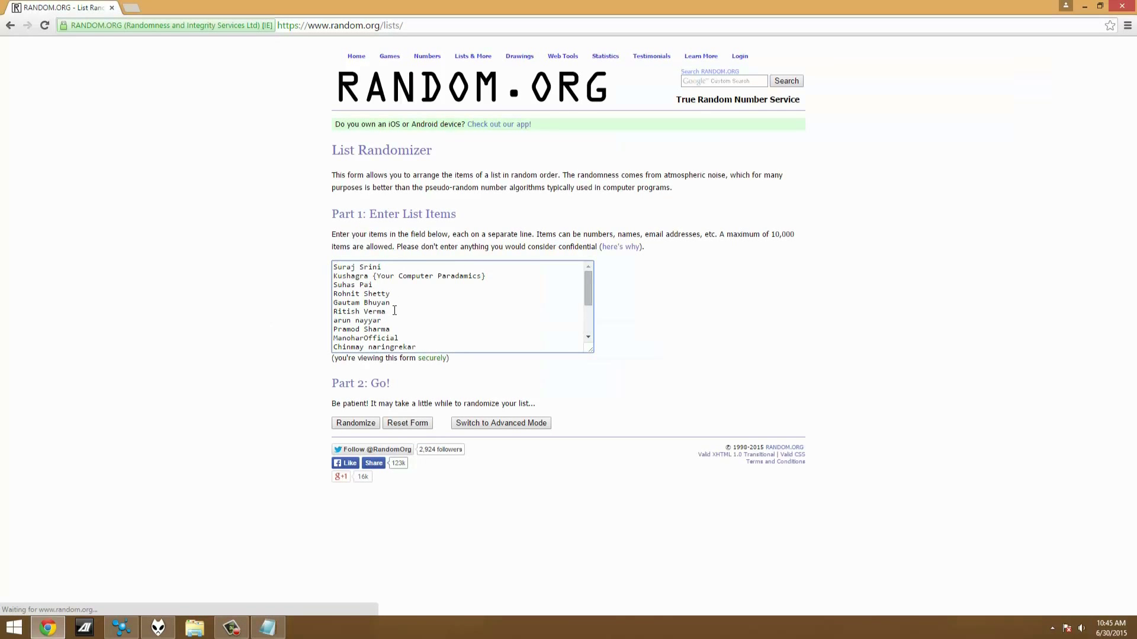
{"action": "scroll", "coordinate": [395, 310], "scroll_direction": "down", "scroll_amount": 3}
{"action": "scroll", "coordinate": [394, 310], "scroll_direction": "down", "scroll_amount": 2}
{"action": "scroll", "coordinate": [394, 310], "scroll_direction": "up", "scroll_amount": 5}
{"action": "left_click", "coordinate": [361, 425]}
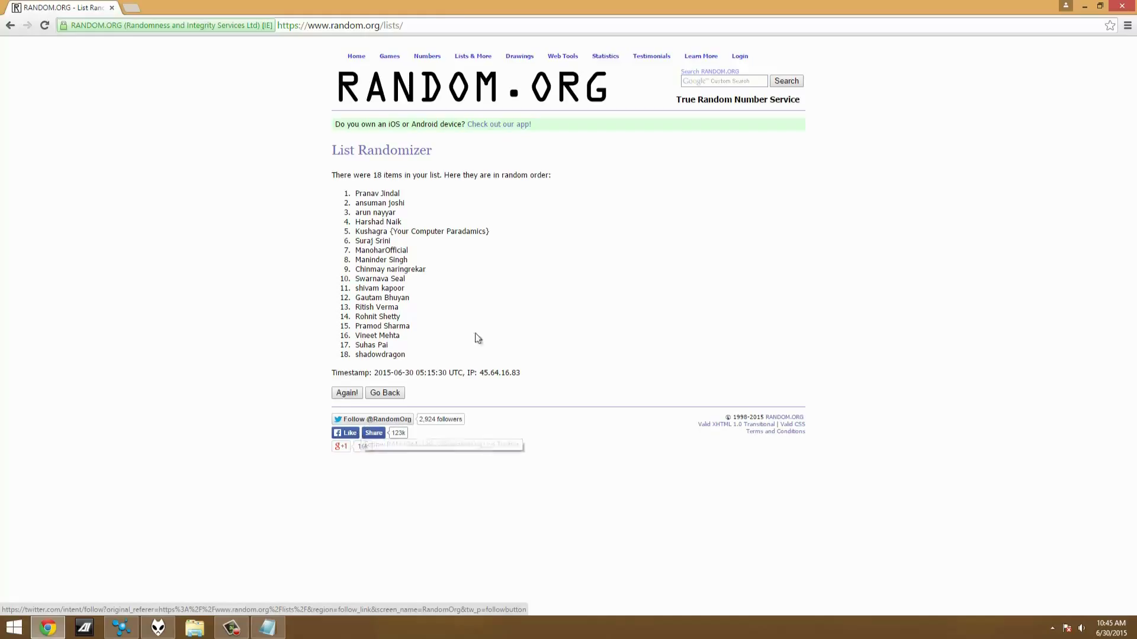
{"action": "left_click_drag", "start_coordinate": [402, 192], "coordinate": [345, 197]}
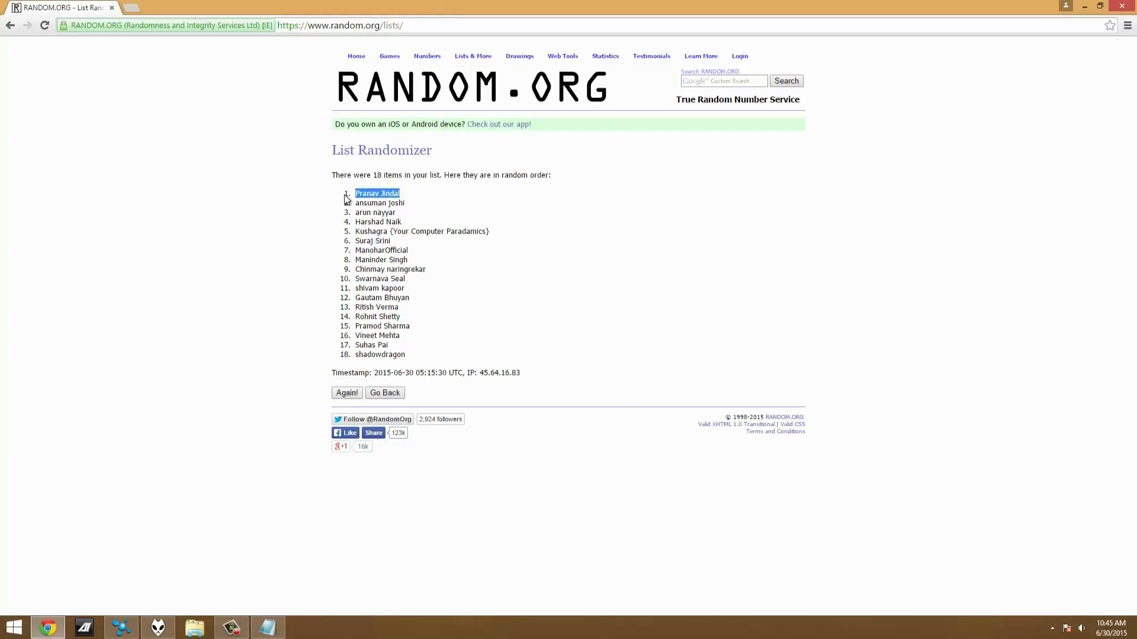
{"action": "left_click", "coordinate": [618, 403]}
{"action": "left_click_drag", "start_coordinate": [405, 202], "coordinate": [445, 284]}
{"action": "left_click", "coordinate": [445, 285]}
{"action": "left_click", "coordinate": [1075, 11]}
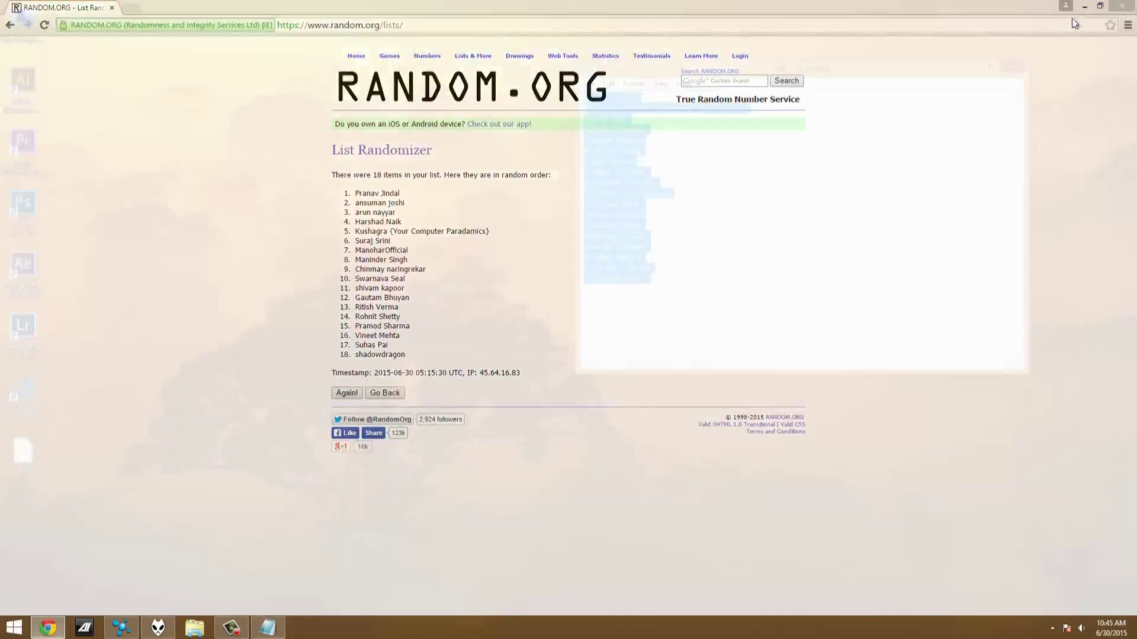
{"action": "left_click", "coordinate": [834, 214]}
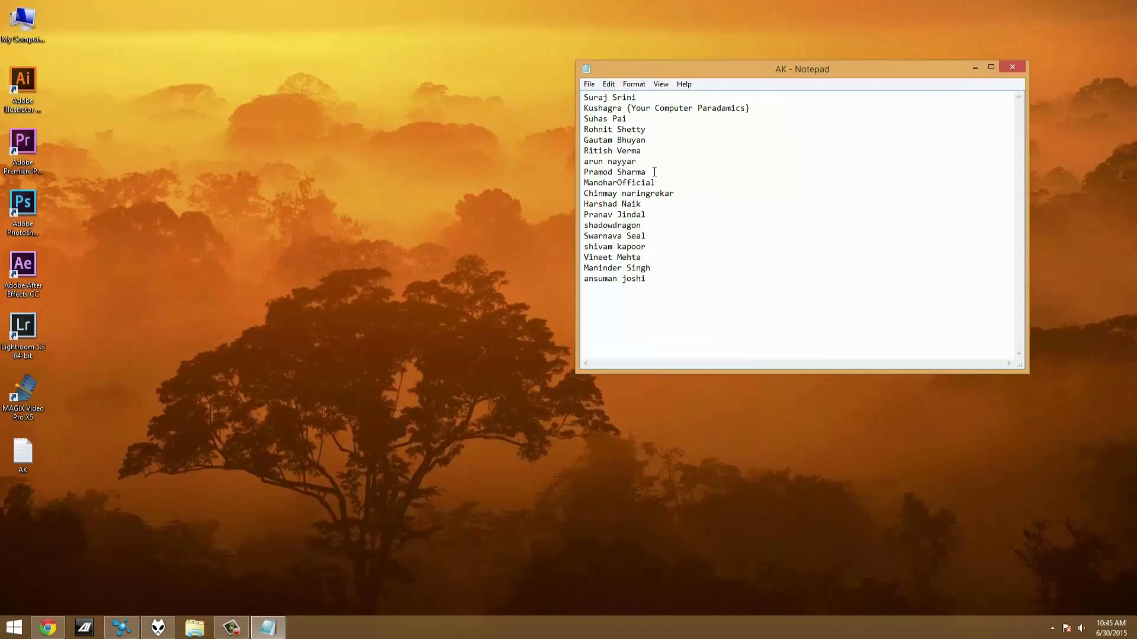
{"action": "left_click_drag", "start_coordinate": [647, 204], "coordinate": [434, 210]}
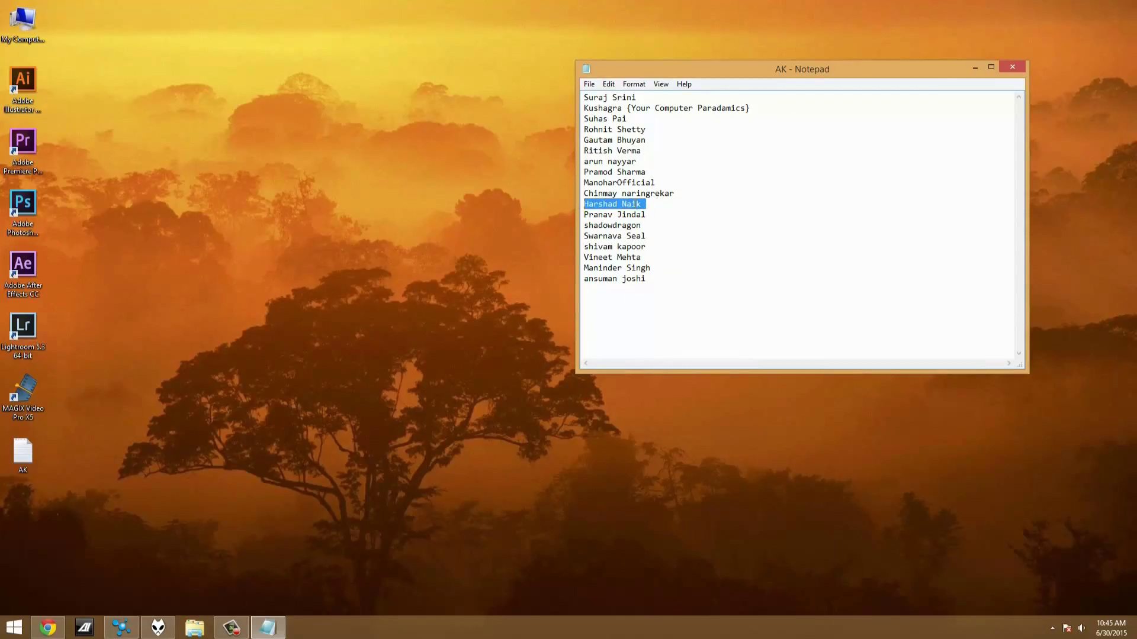
{"action": "left_click", "coordinate": [646, 214]}
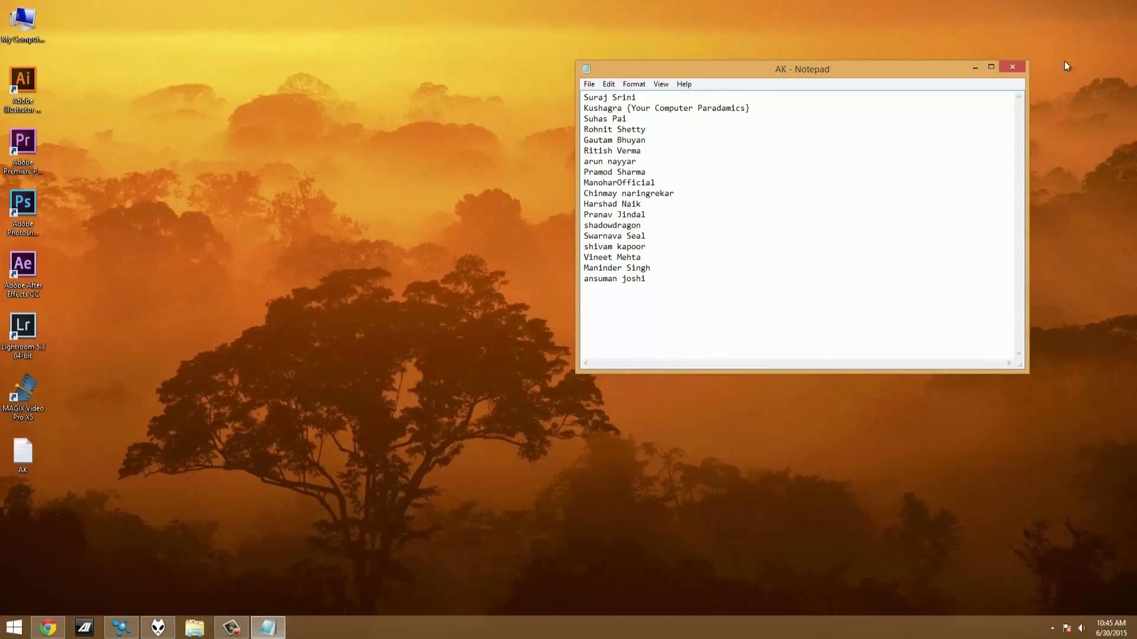
{"action": "left_click", "coordinate": [1010, 67]}
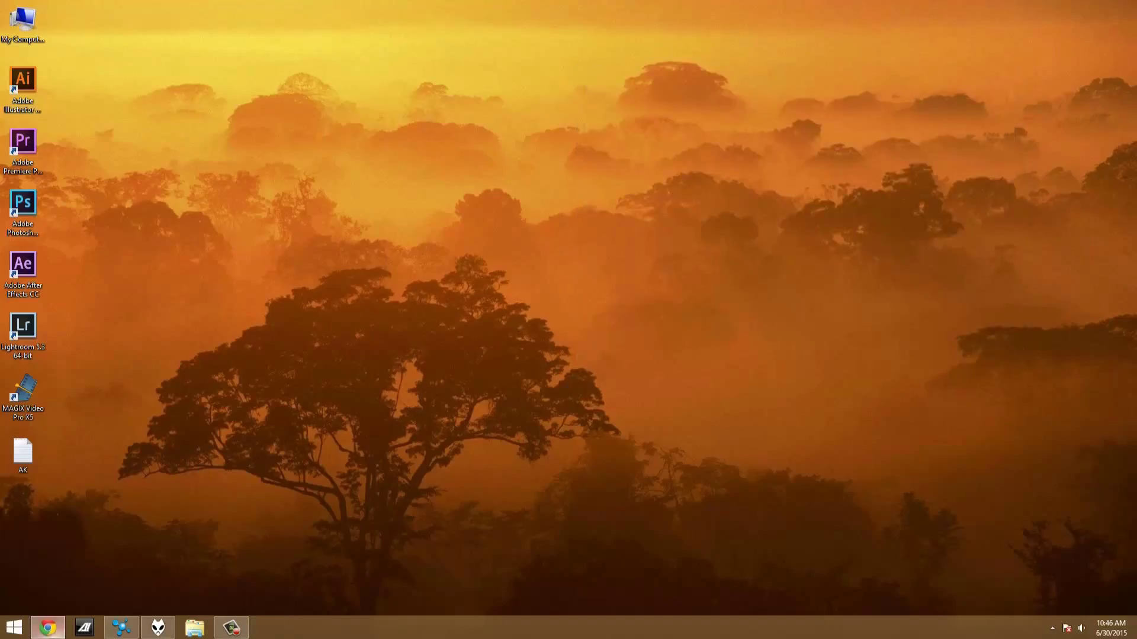
{"action": "left_click", "coordinate": [48, 628]}
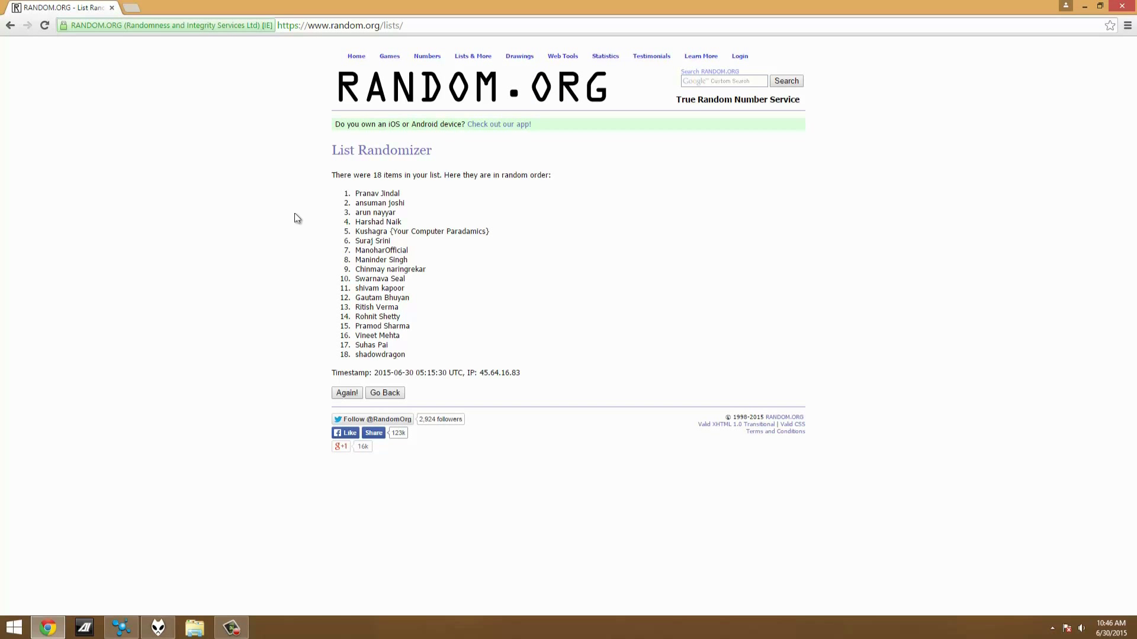
{"action": "left_click", "coordinate": [1084, 7]}
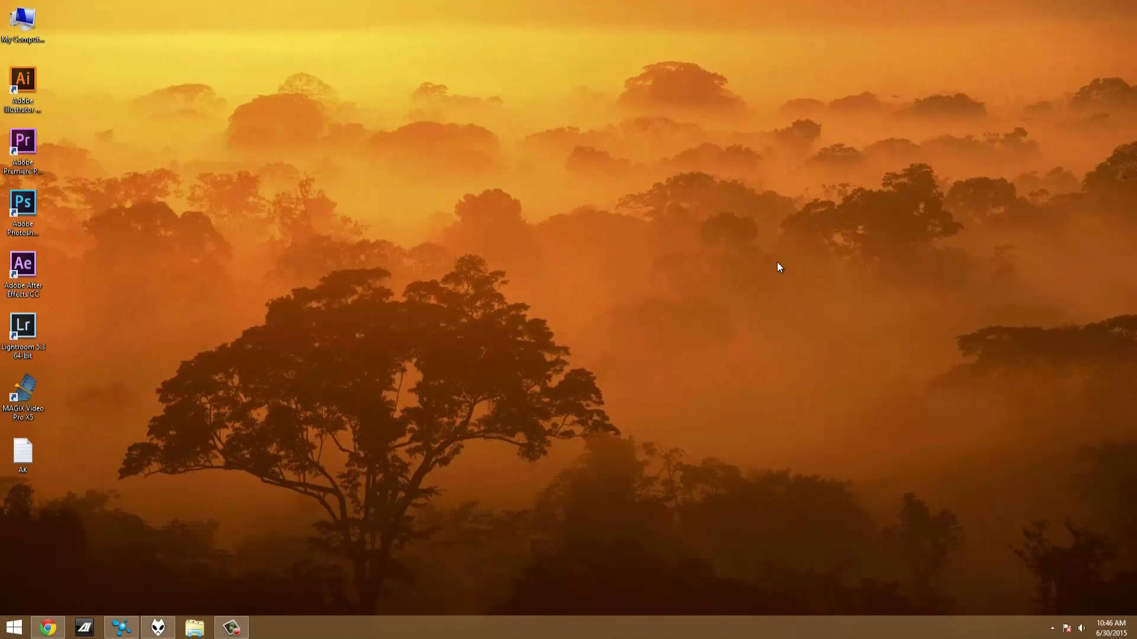